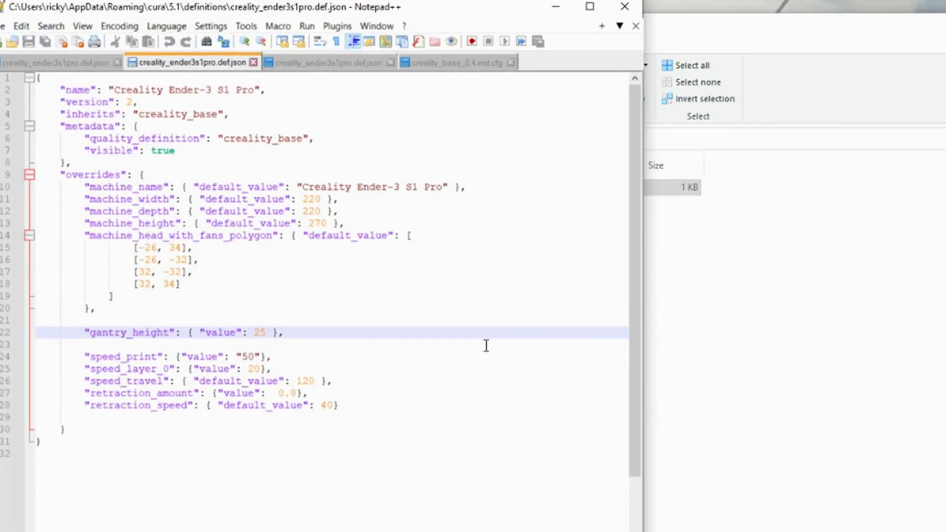
Select the speed and retraction lines 23–27 in creality_ender3s1pro.def.json, then add the Ender-3 S1 Pro printer.
{"action": "left_click_drag", "start_coordinate": [486, 344], "coordinate": [488, 390]}
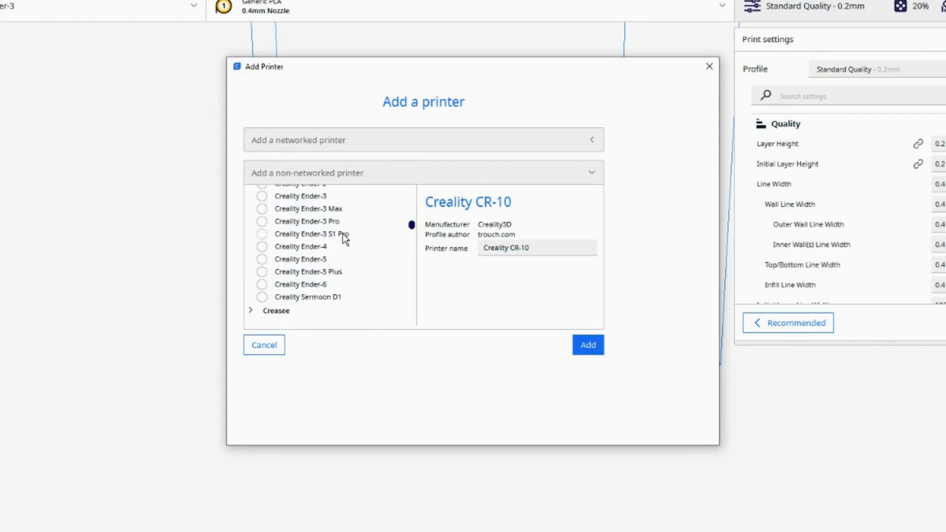
{"action": "left_click", "coordinate": [579, 346]}
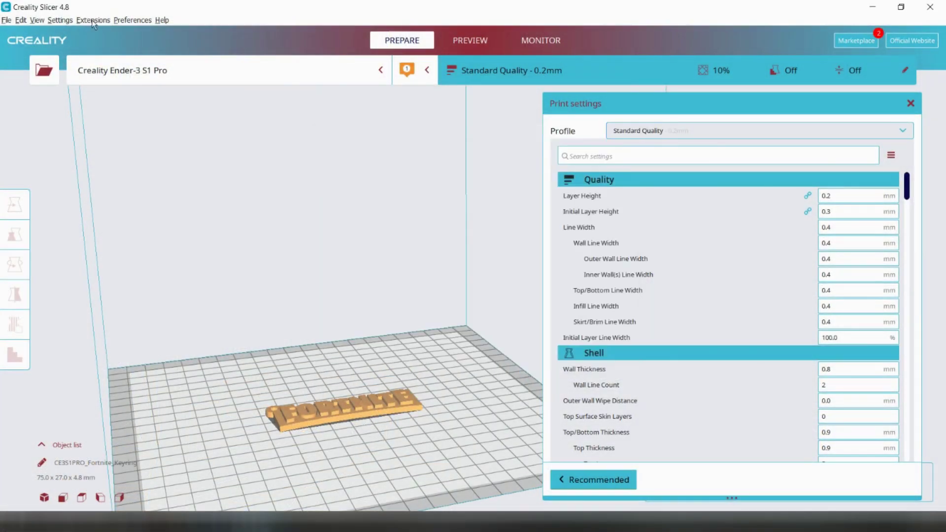
Add a Pause at height script via Extensions > Post Processing > Modify G-Code.
{"action": "left_click", "coordinate": [93, 19]}
{"action": "left_click", "coordinate": [228, 42]}
{"action": "left_click", "coordinate": [331, 169]}
{"action": "left_click", "coordinate": [348, 284]}
{"action": "scroll", "coordinate": [574, 160], "scroll_direction": "down", "scroll_amount": 1}
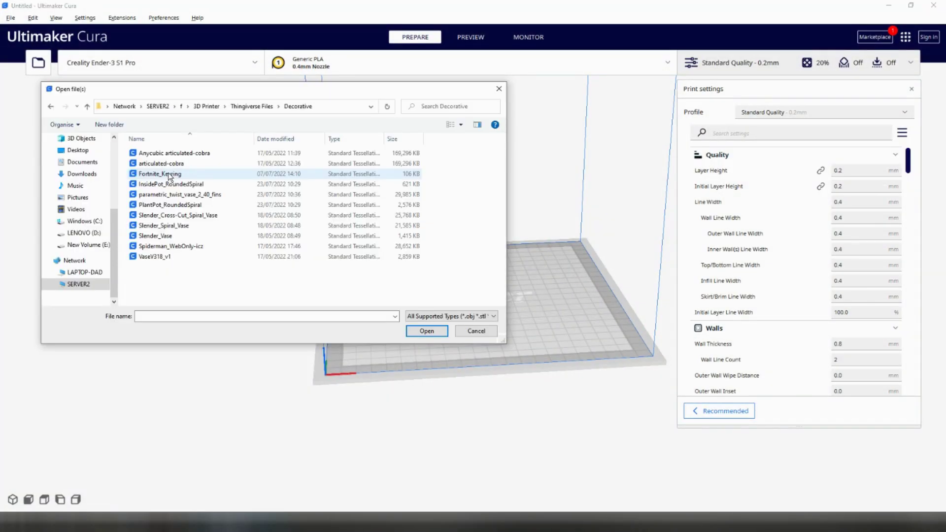
Open Fortnite_Keyring, keep Generic PLA, 0.4mm nozzle and 20% infill, and slice it.
{"action": "double_click", "coordinate": [170, 175]}
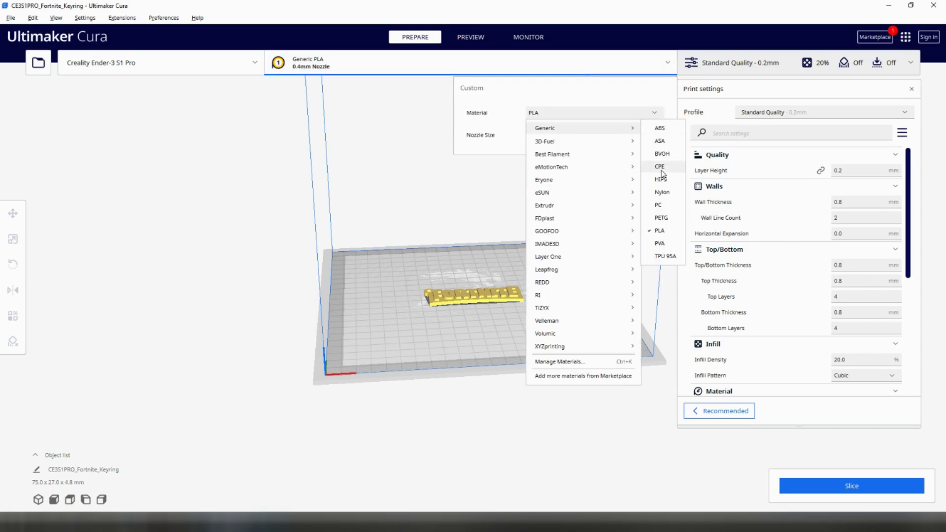
{"action": "left_click", "coordinate": [656, 232]}
{"action": "left_click", "coordinate": [656, 136]}
{"action": "left_click", "coordinate": [551, 162]}
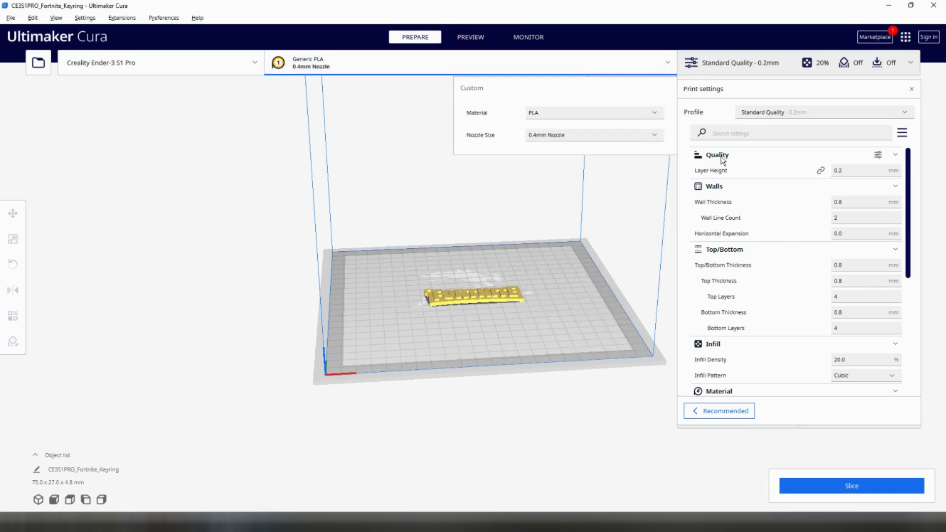
{"action": "left_click", "coordinate": [853, 359]}
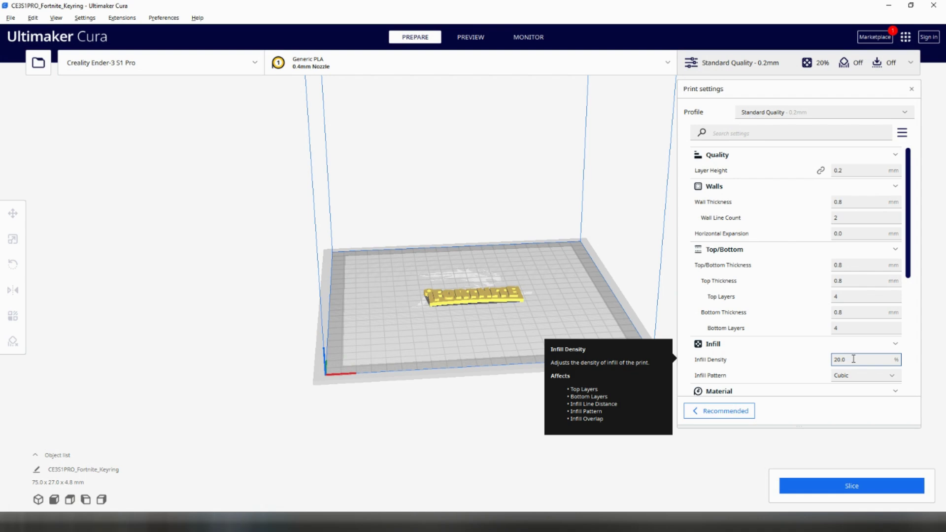
{"action": "left_click", "coordinate": [850, 487]}
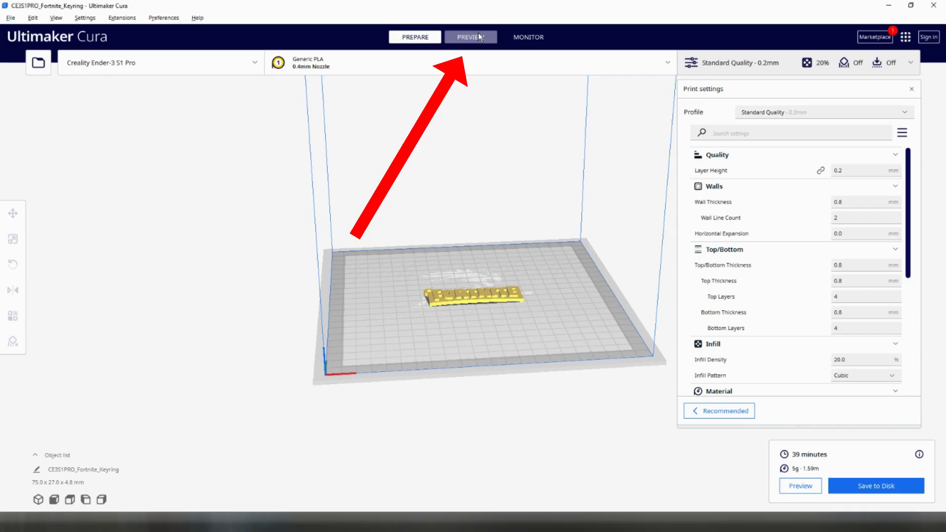
Show the sliced keyring in layer preview, zoomed in and cut down to layer 15.
{"action": "left_click", "coordinate": [478, 35]}
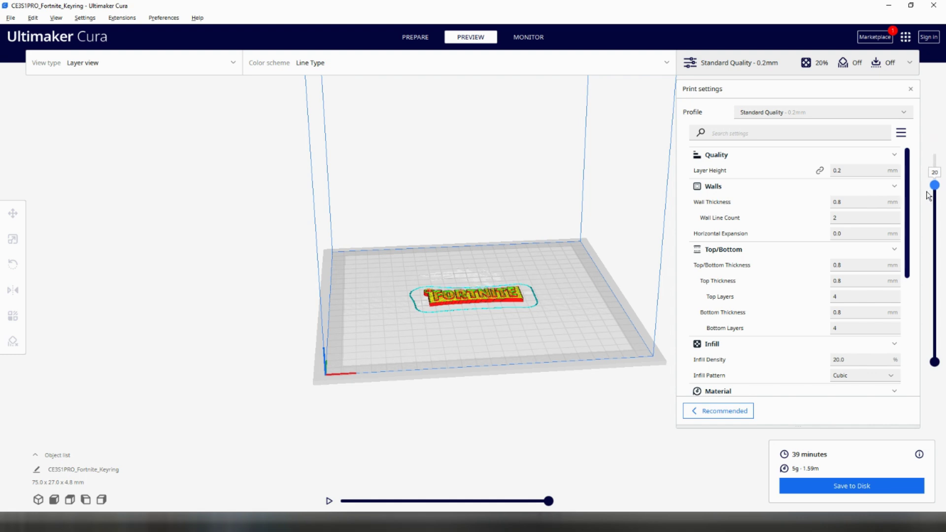
{"action": "scroll", "coordinate": [477, 231], "scroll_direction": "up", "scroll_amount": 5}
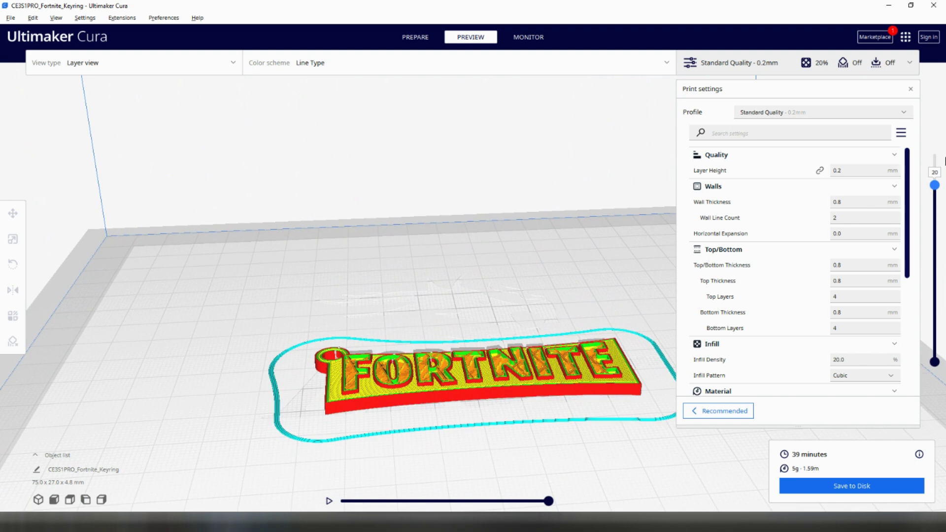
{"action": "left_click_drag", "start_coordinate": [937, 196], "coordinate": [945, 240]}
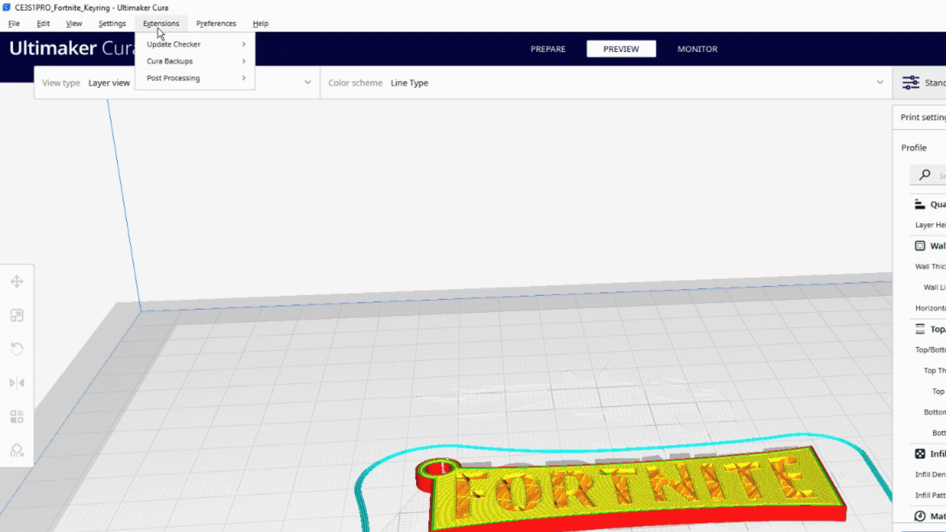
Add a Pause at height script to the sliced keyring from the Modify G-Code window.
{"action": "mouse_move", "coordinate": [183, 81]}
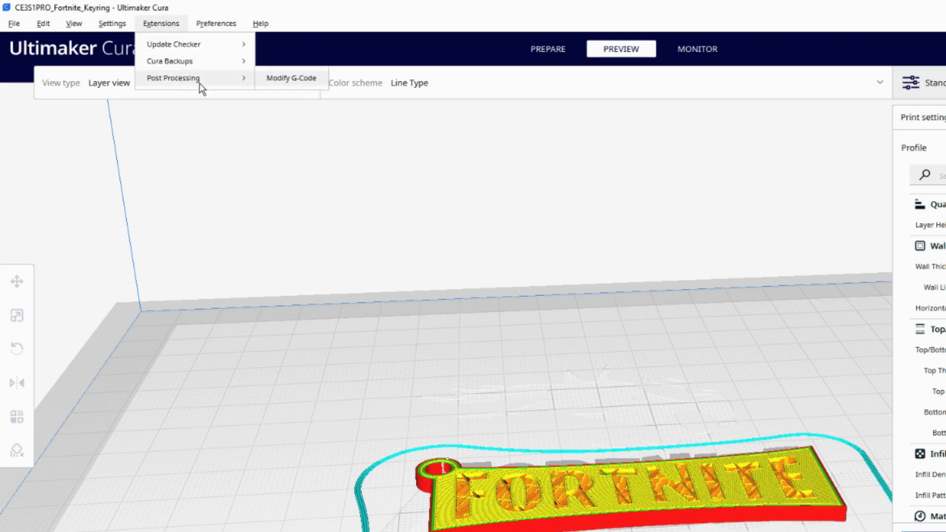
{"action": "left_click", "coordinate": [291, 78]}
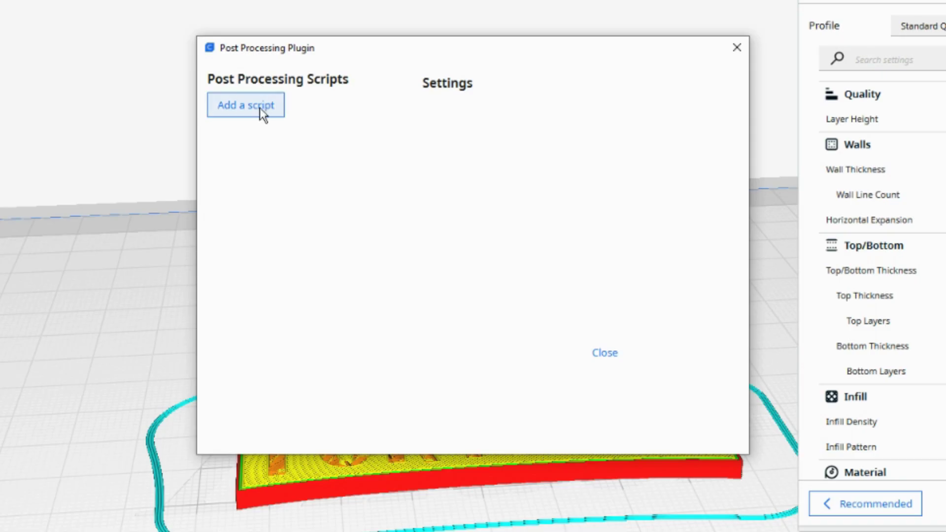
{"action": "left_click", "coordinate": [339, 163]}
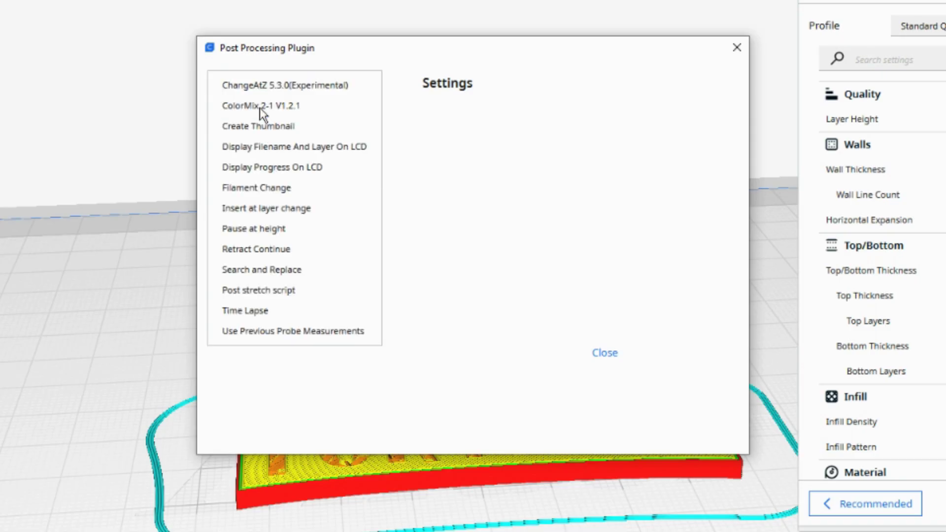
{"action": "left_click", "coordinate": [268, 229]}
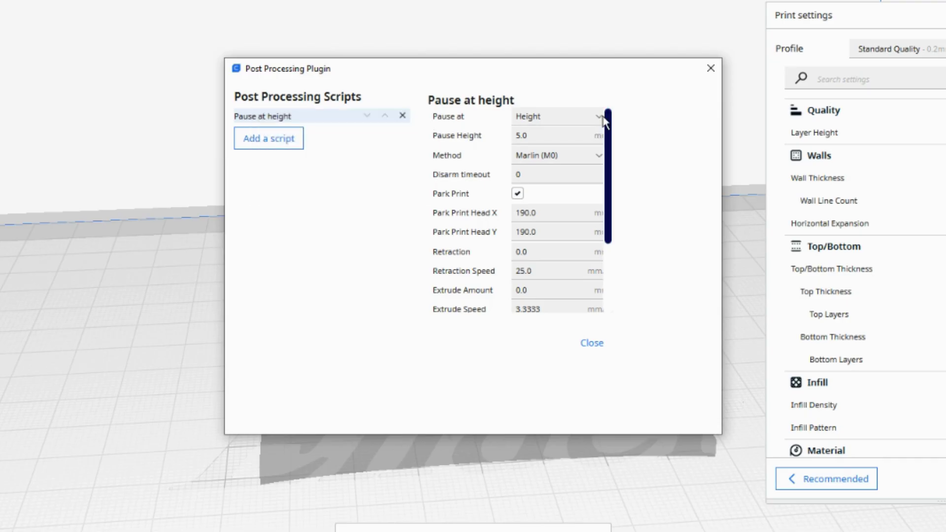
Make the pause trigger at layer number 15 using the BQ (M25) method.
{"action": "left_click", "coordinate": [600, 117]}
{"action": "left_click", "coordinate": [568, 155]}
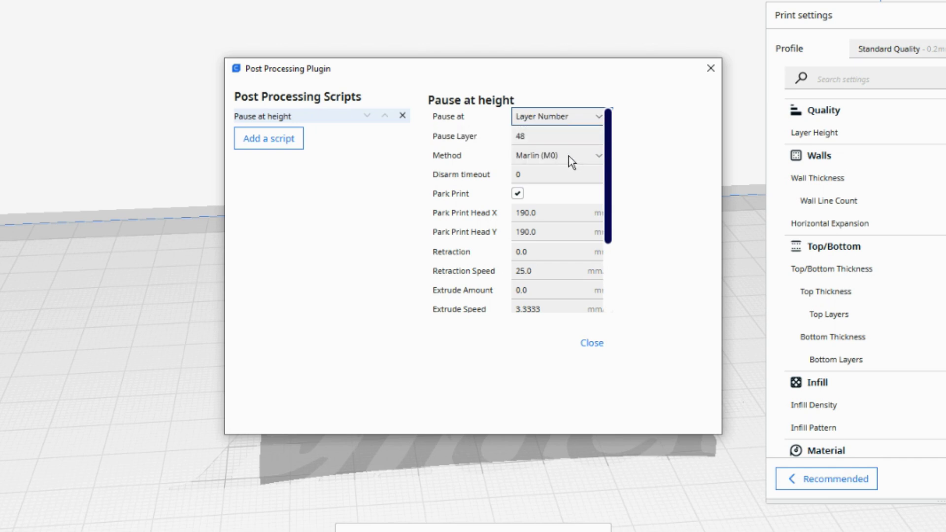
{"action": "left_click", "coordinate": [573, 136]}
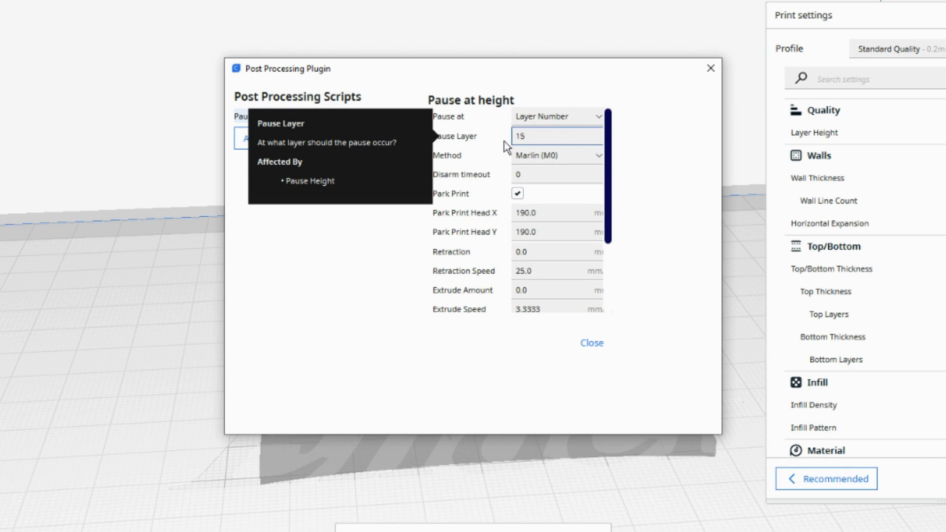
{"action": "left_click", "coordinate": [599, 161]}
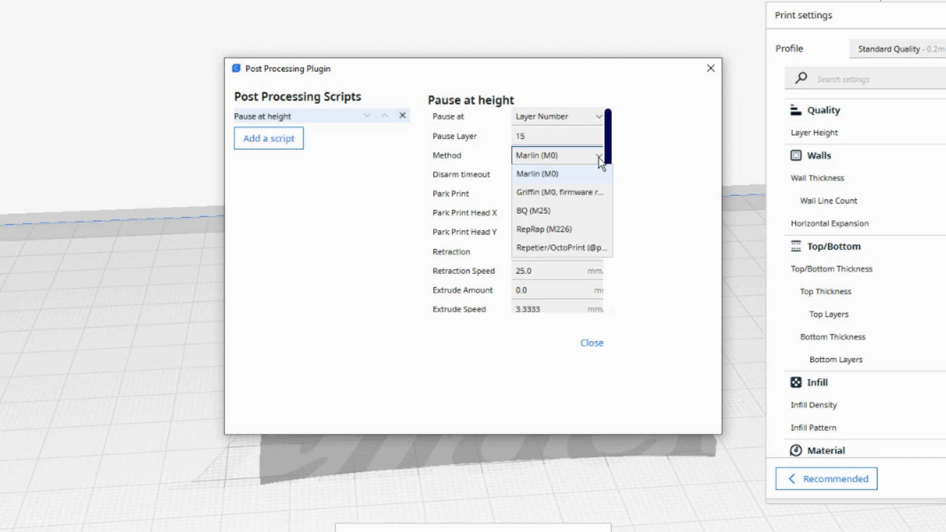
{"action": "left_click", "coordinate": [539, 211]}
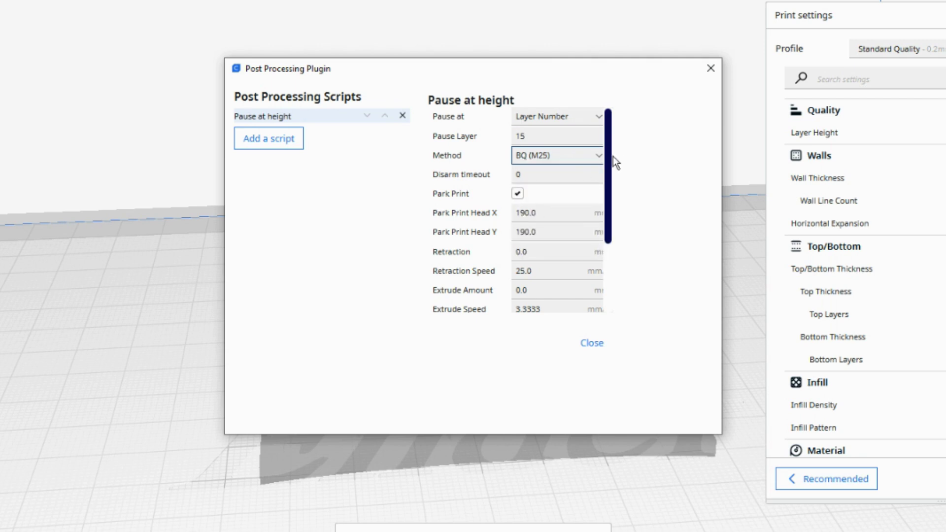
{"action": "left_click", "coordinate": [598, 158]}
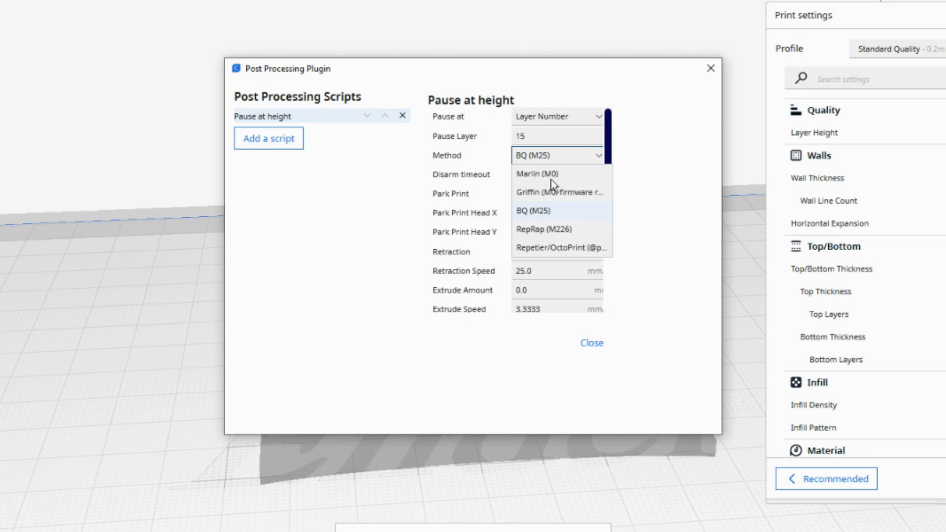
{"action": "left_click", "coordinate": [601, 156]}
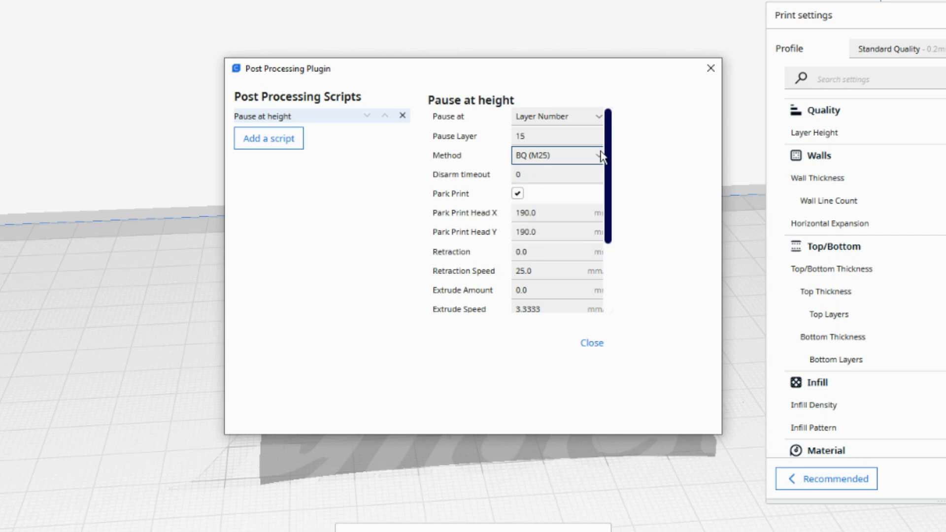
{"action": "mouse_move", "coordinate": [571, 173]}
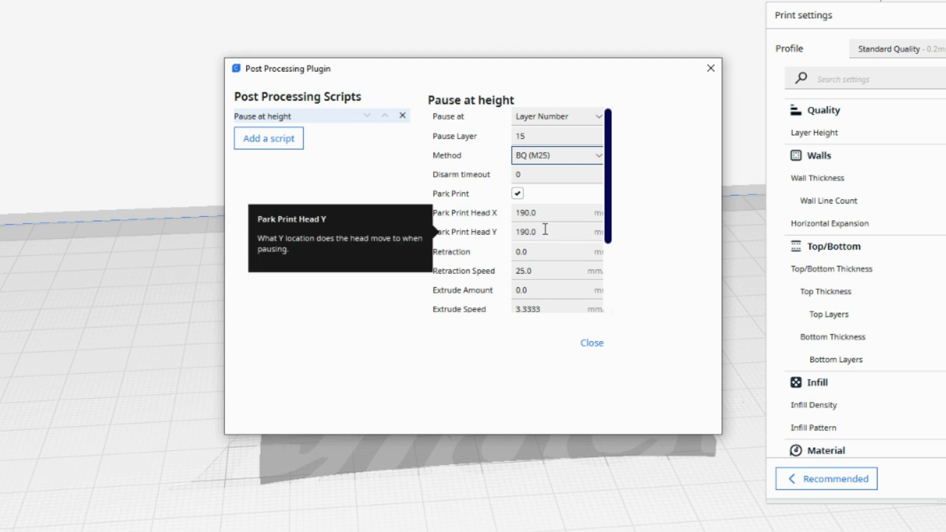
Set Park Print Head X and Y to 0.
{"action": "left_click", "coordinate": [540, 213]}
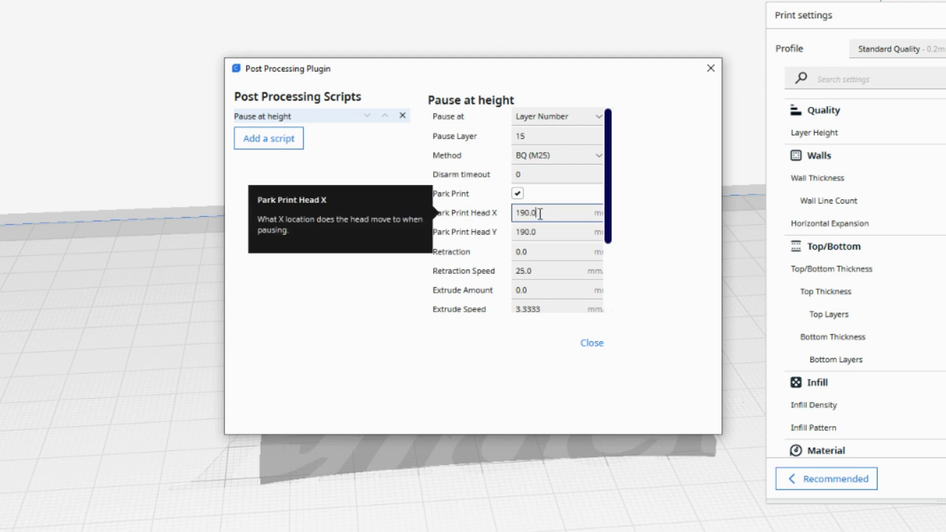
{"action": "type", "text": "0"}
{"action": "left_click_drag", "start_coordinate": [546, 232], "coordinate": [505, 241]}
{"action": "type", "text": "0"}
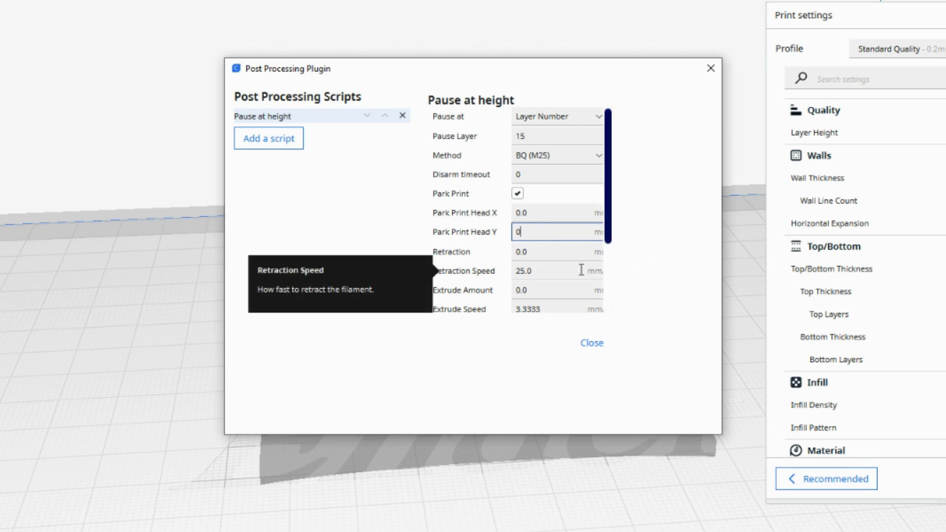
Set retraction to 1.0, check extrude amount and speed, and leave Redo Layer off.
{"action": "left_click", "coordinate": [558, 252]}
{"action": "left_click_drag", "start_coordinate": [558, 252], "coordinate": [476, 264]}
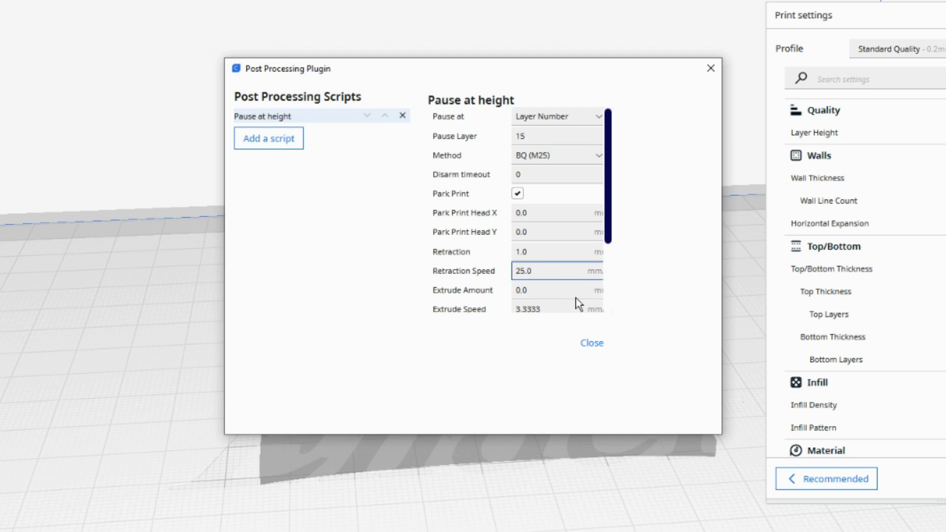
{"action": "left_click", "coordinate": [562, 289]}
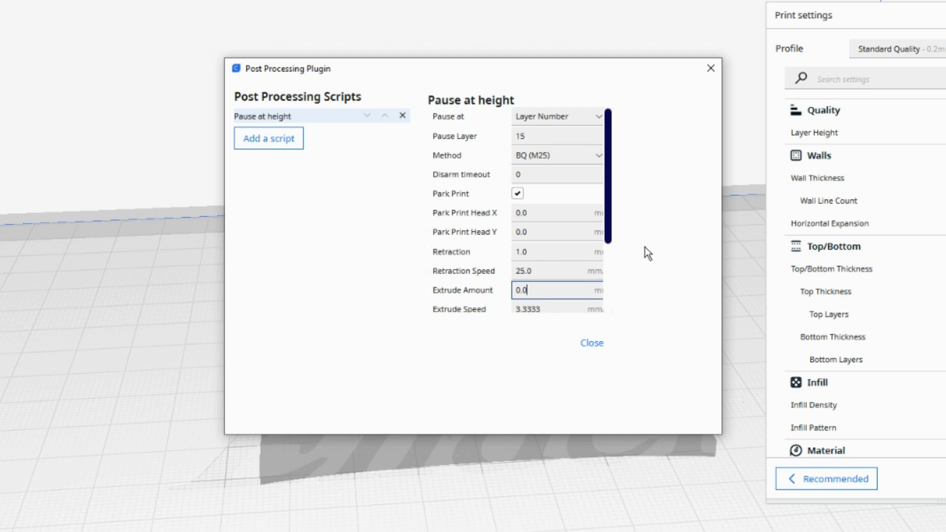
{"action": "scroll", "coordinate": [611, 270], "scroll_direction": "down", "scroll_amount": 2}
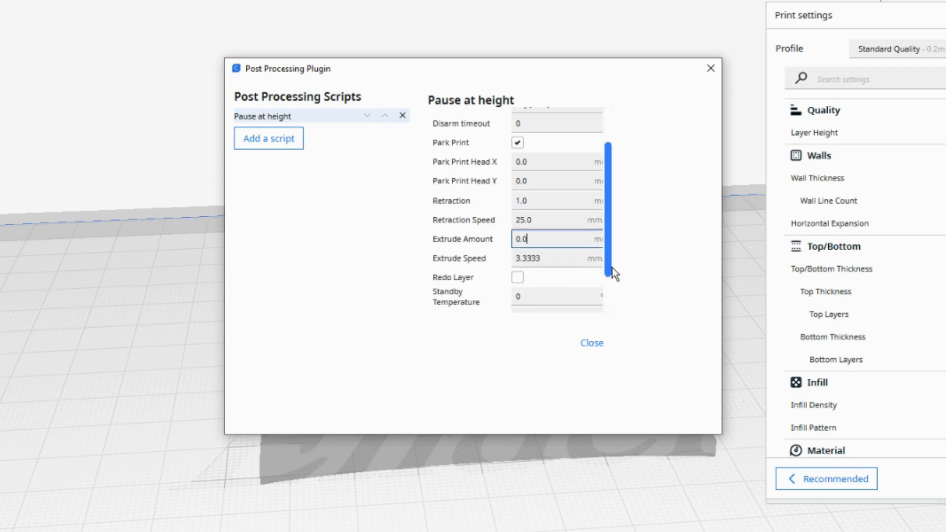
{"action": "scroll", "coordinate": [612, 269], "scroll_direction": "down", "scroll_amount": 2}
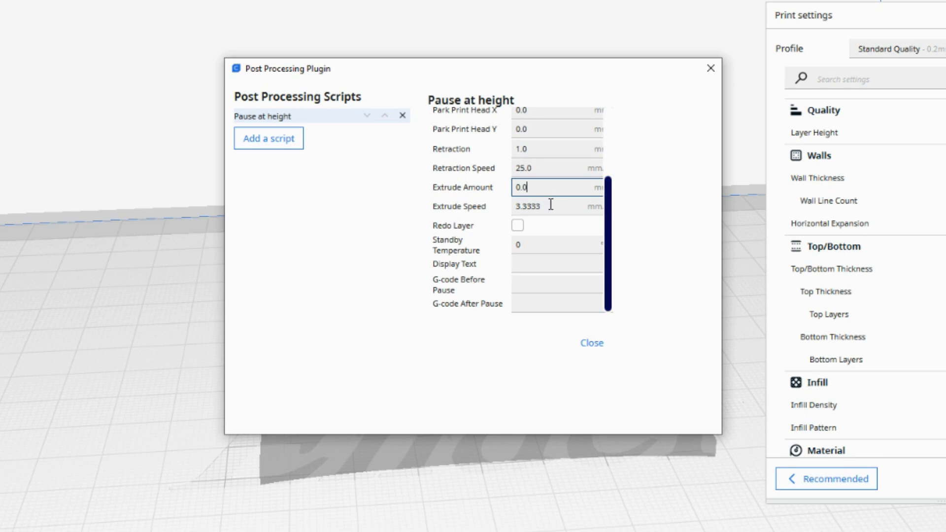
{"action": "left_click", "coordinate": [551, 204]}
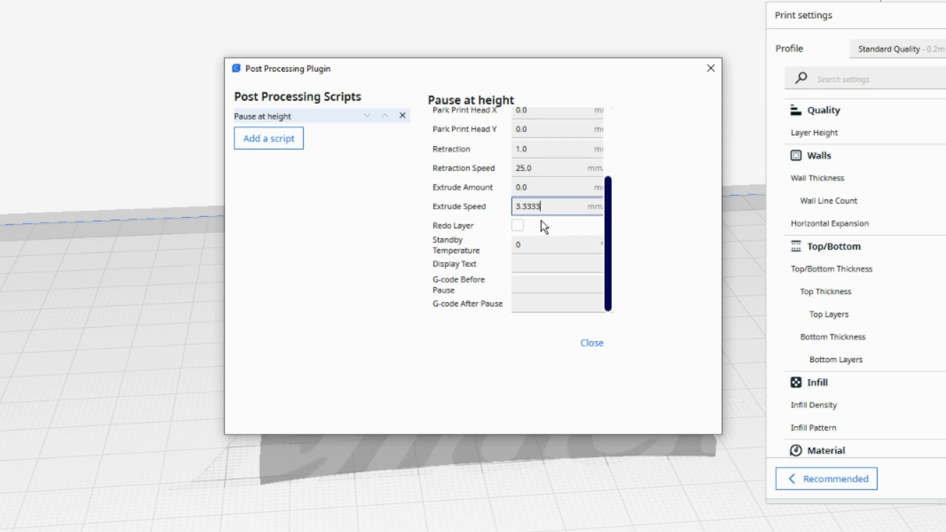
{"action": "left_click", "coordinate": [518, 226]}
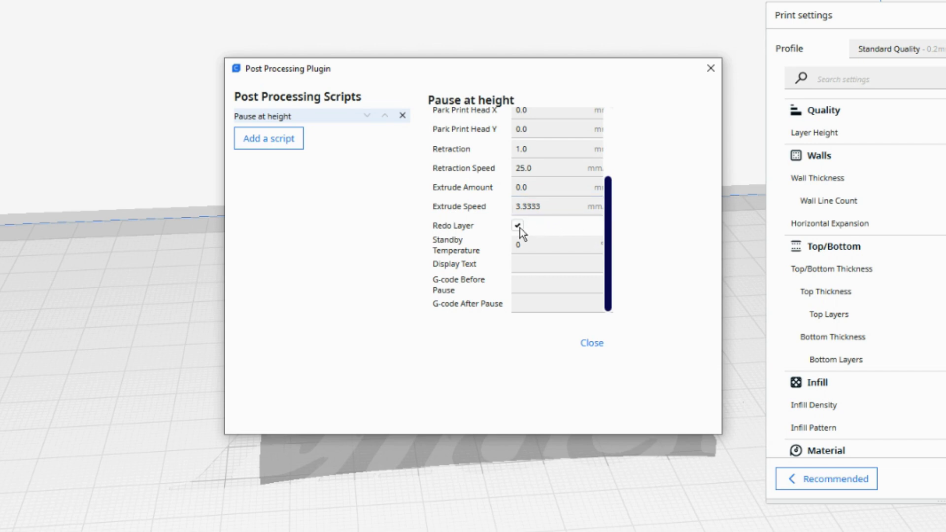
{"action": "left_click", "coordinate": [519, 228]}
Replace the Standby Temperature with 200 to match the 200 °C printing temperature.
{"action": "left_click", "coordinate": [567, 240]}
{"action": "key", "text": "BackSpace"}
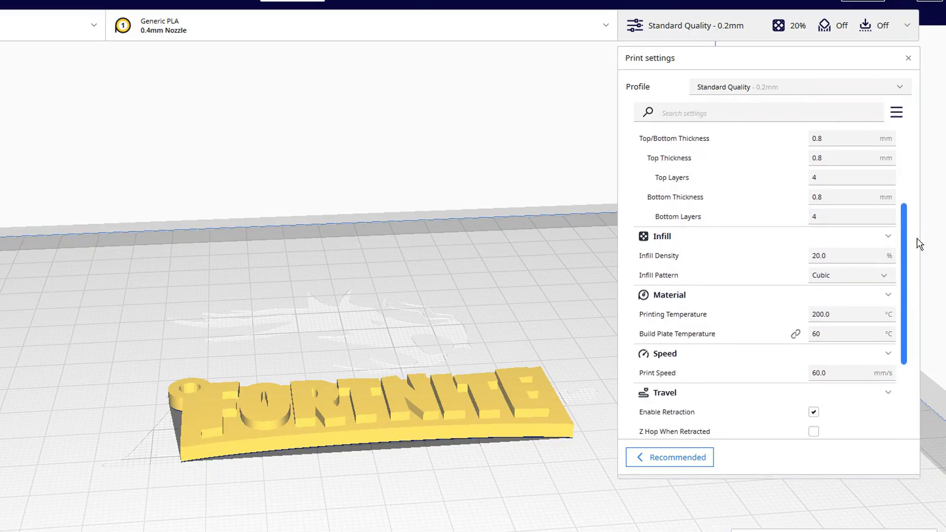
{"action": "scroll", "coordinate": [917, 253], "scroll_direction": "down", "scroll_amount": 3}
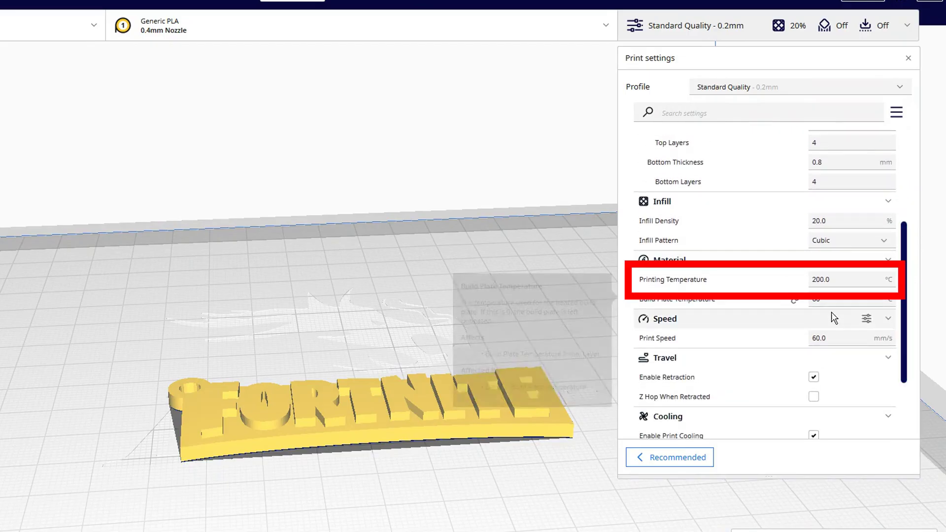
{"action": "type", "text": "200"}
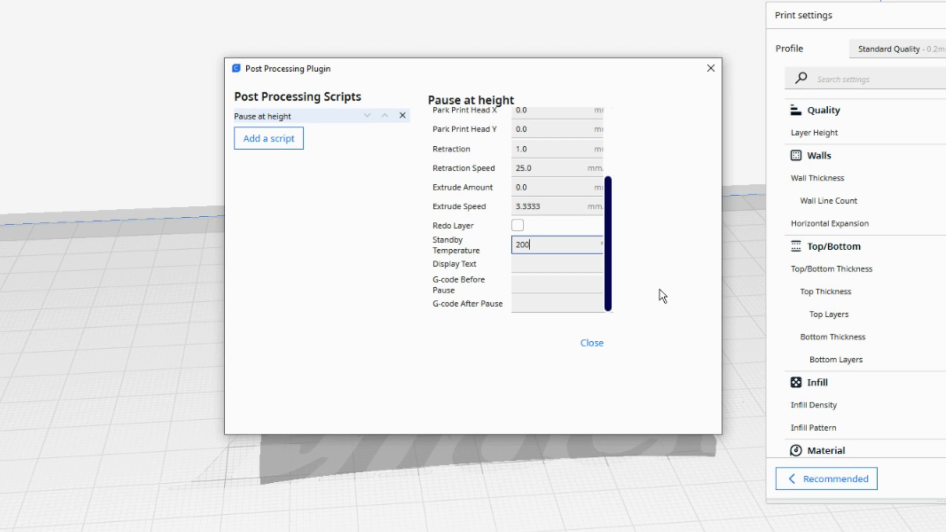
{"action": "key", "text": "Tab"}
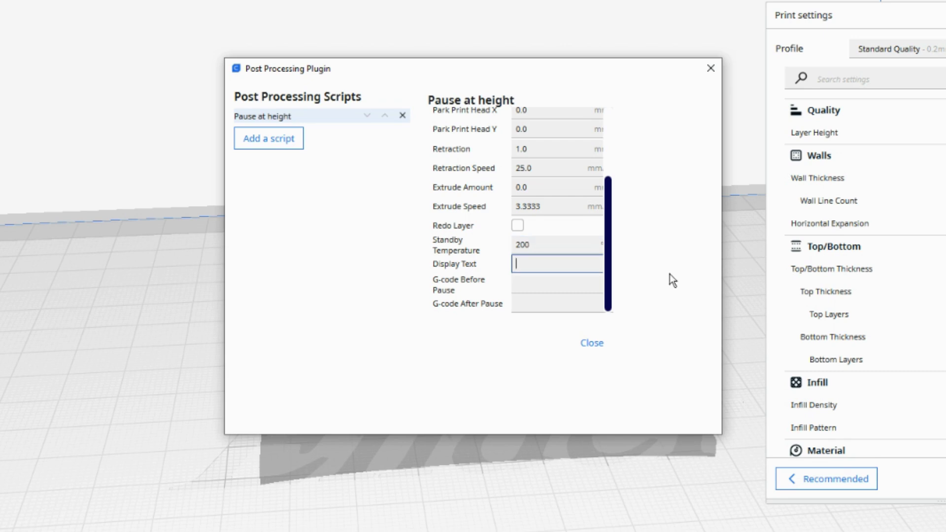
Enter 'Blah Blah' as the display text, add M300 after the pause, and close the script settings.
{"action": "type", "text": "Blah Blah"}
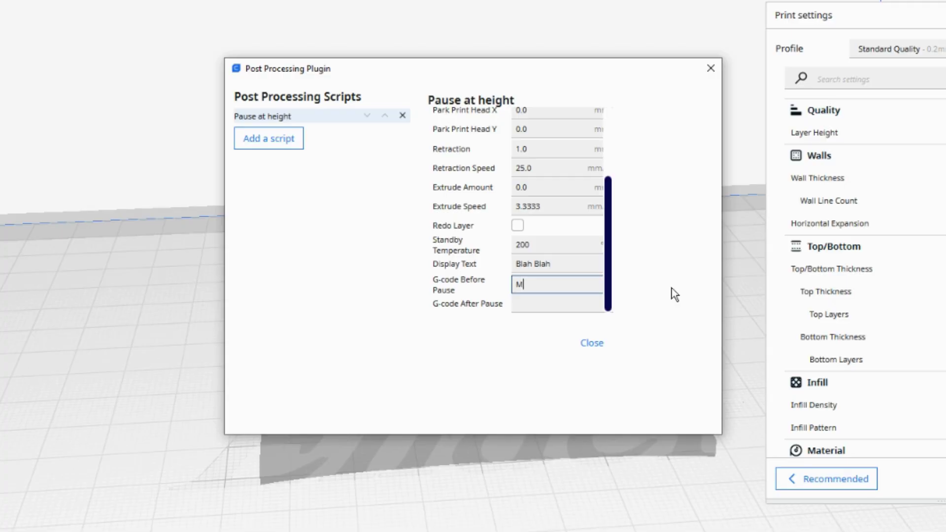
{"action": "left_click", "coordinate": [557, 299]}
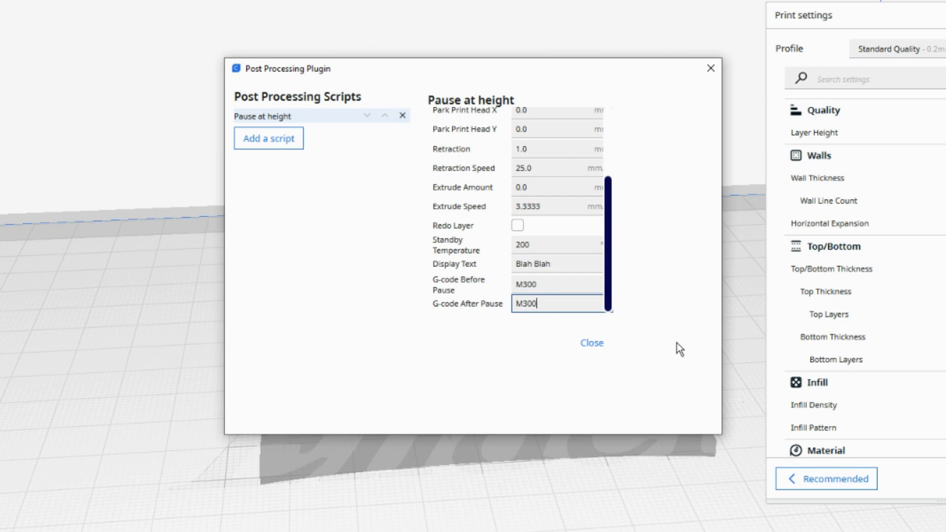
{"action": "left_click", "coordinate": [592, 343]}
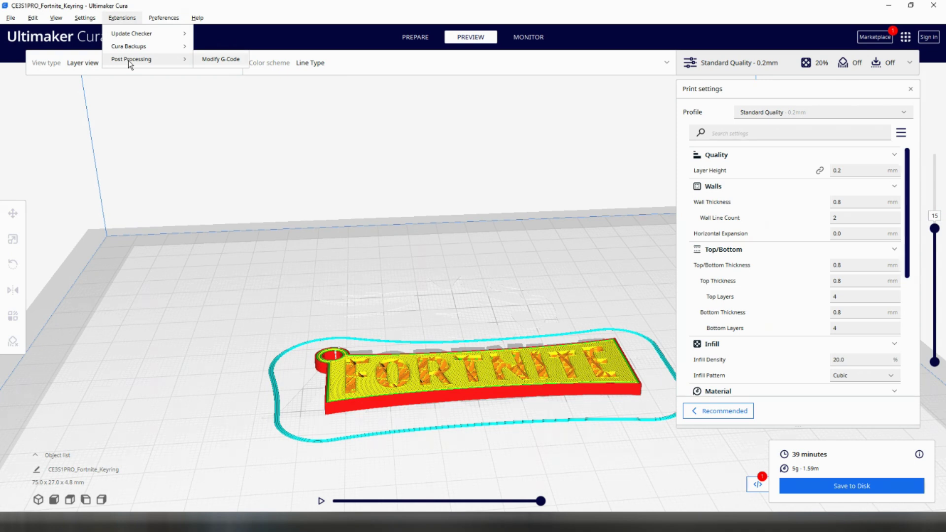
Remove the existing Pause at height script and add a new Pause at height entry.
{"action": "left_click", "coordinate": [229, 61]}
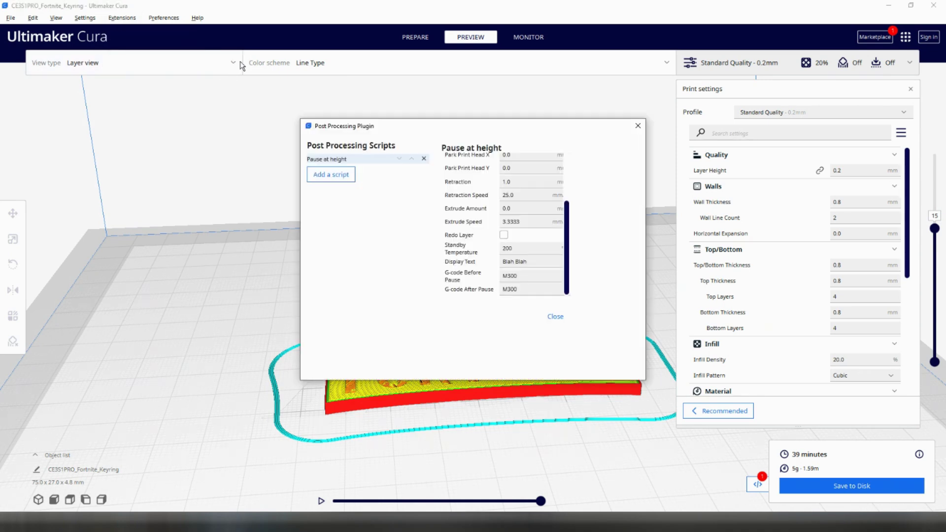
{"action": "left_click", "coordinate": [424, 158]}
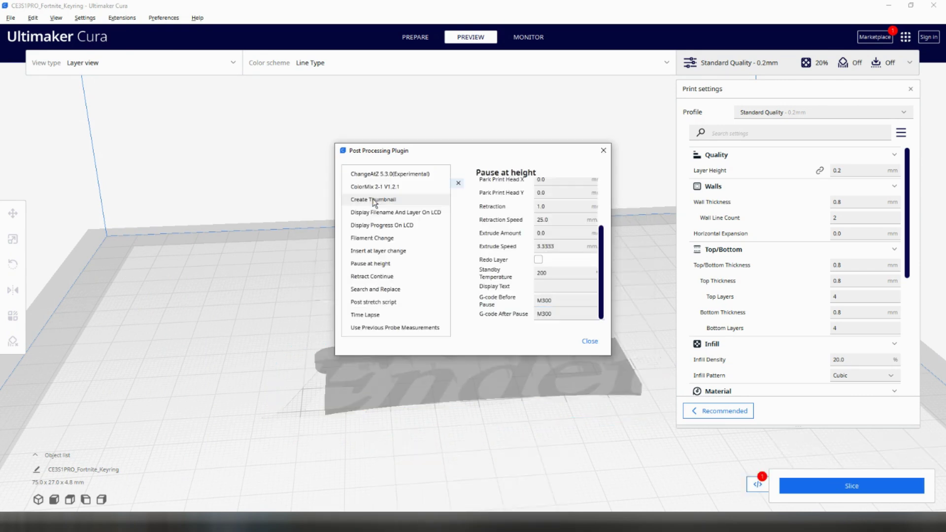
{"action": "left_click", "coordinate": [376, 205]}
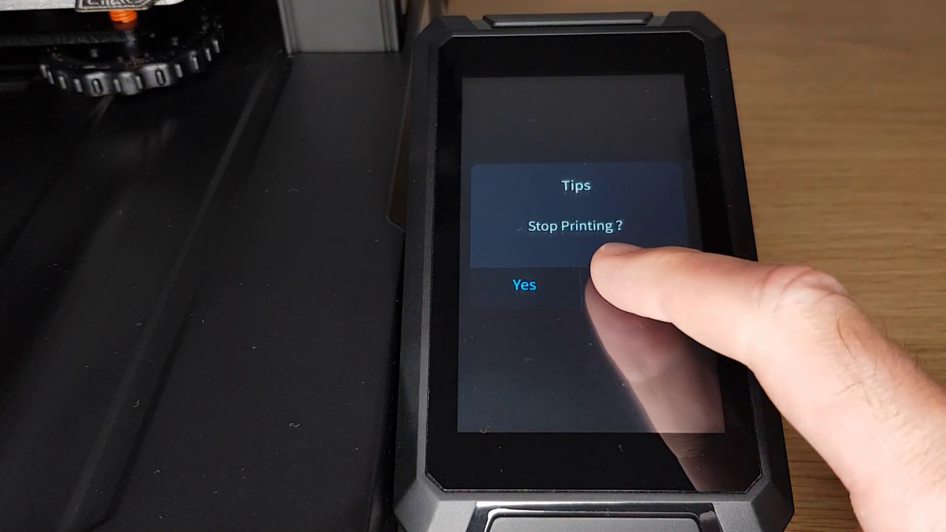
Decline the Stop Printing? prompt so the keyring print stays at 56% with about 29 minutes left.
{"action": "left_click", "coordinate": [641, 285]}
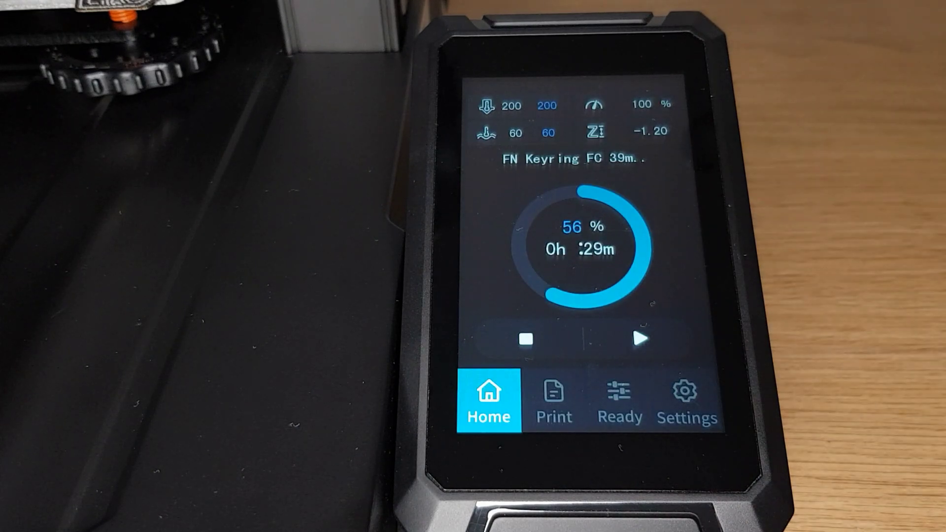